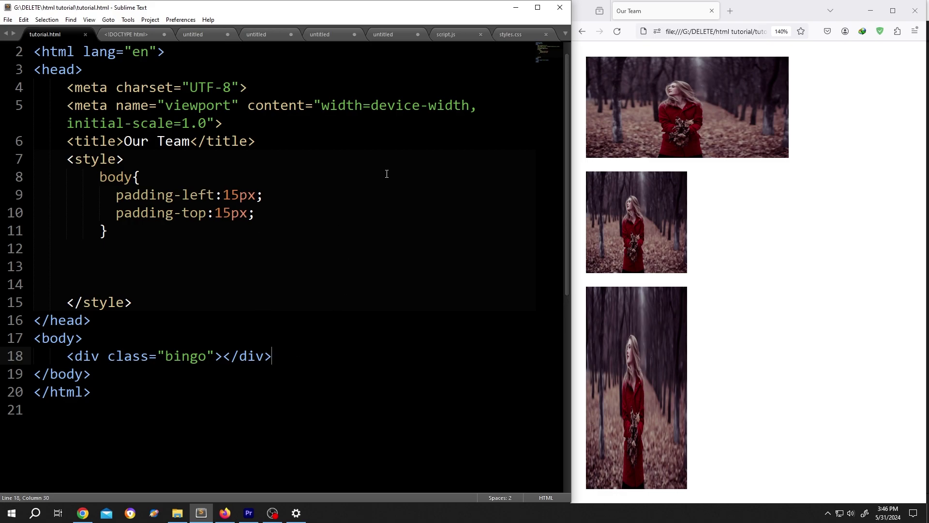
Reload the blank preview and highlight the empty div with class 'bingo' to review it.
{"action": "left_click", "coordinate": [616, 31]}
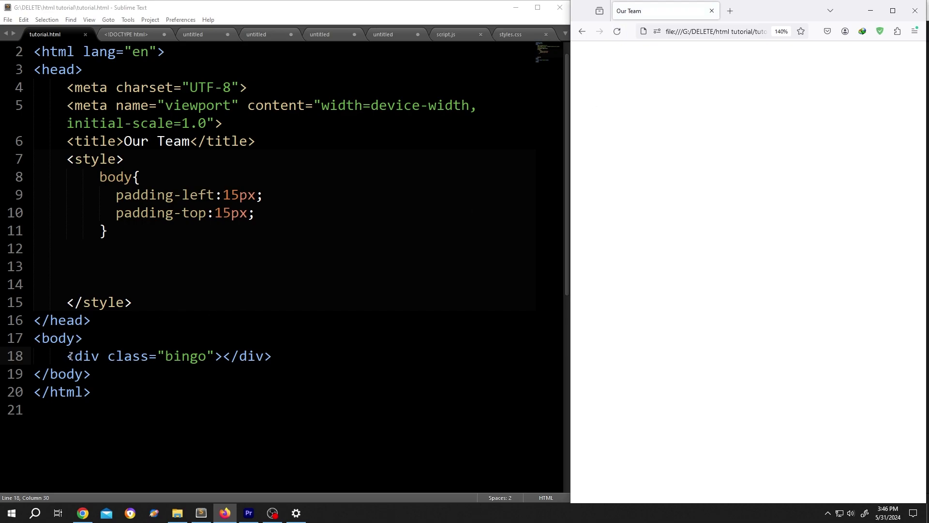
{"action": "left_click_drag", "start_coordinate": [68, 356], "coordinate": [271, 356]}
{"action": "key", "text": "End"}
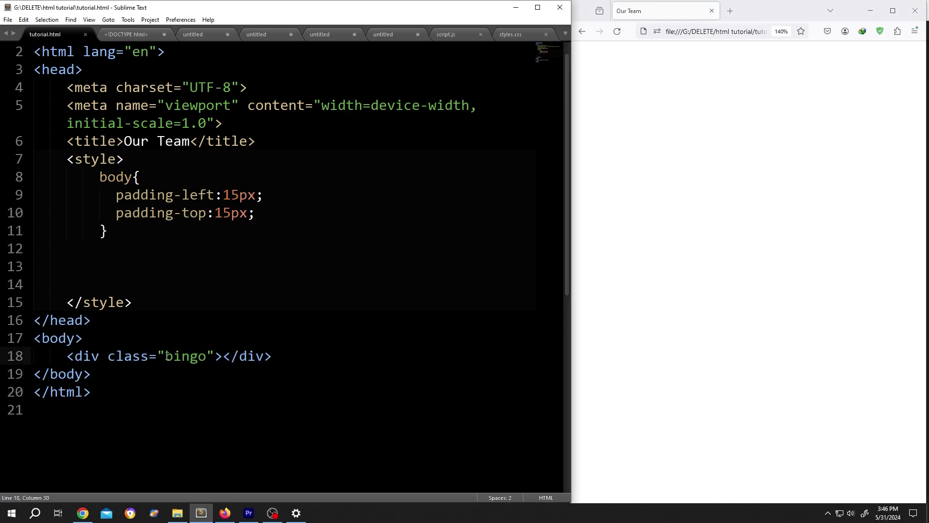
{"action": "left_click_drag", "start_coordinate": [166, 356], "coordinate": [207, 356]}
Below the body rule, write .bingo with width 250px, height 300px, background-color gray, and save.
{"action": "left_click_drag", "start_coordinate": [68, 159], "coordinate": [137, 305]}
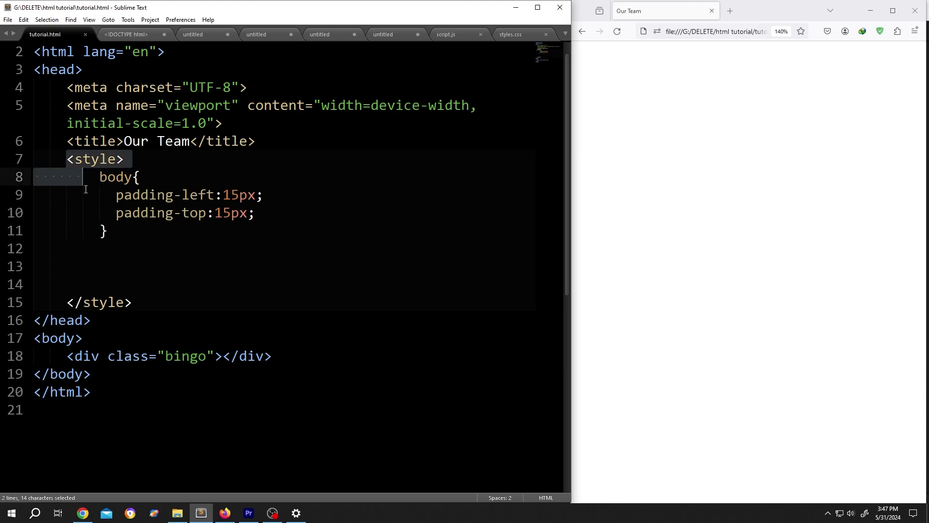
{"action": "left_click", "coordinate": [130, 239]}
{"action": "key", "text": "Return"}
{"action": "key", "text": "Return"}
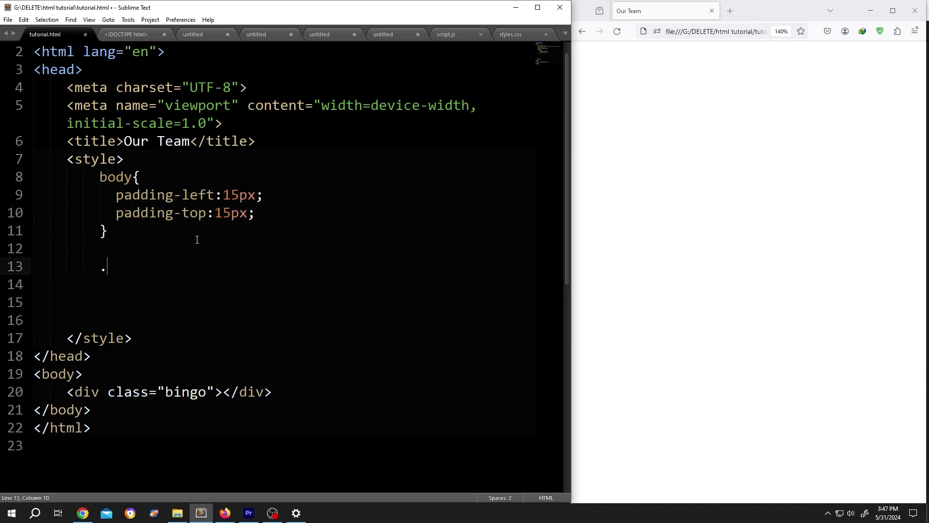
{"action": "type", "text": ".bingo{"}
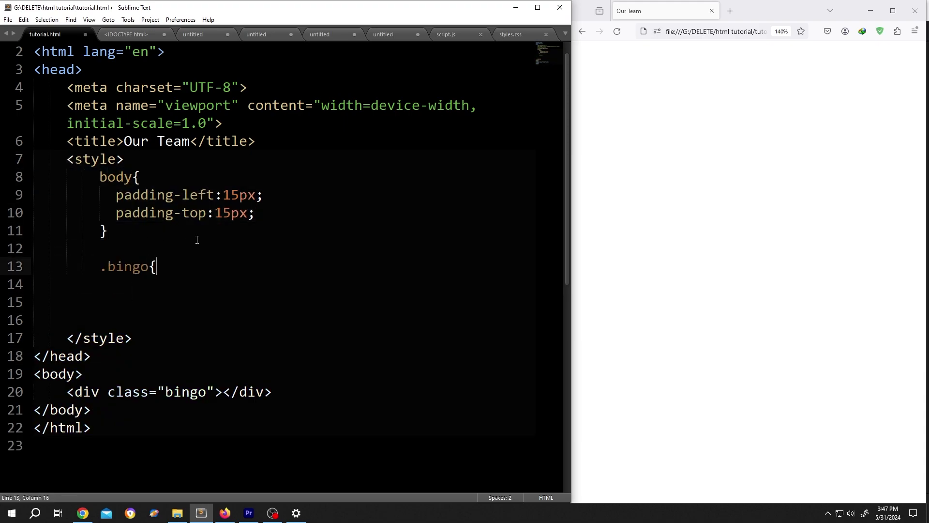
{"action": "key", "text": "Left"}
{"action": "key", "text": "Return"}
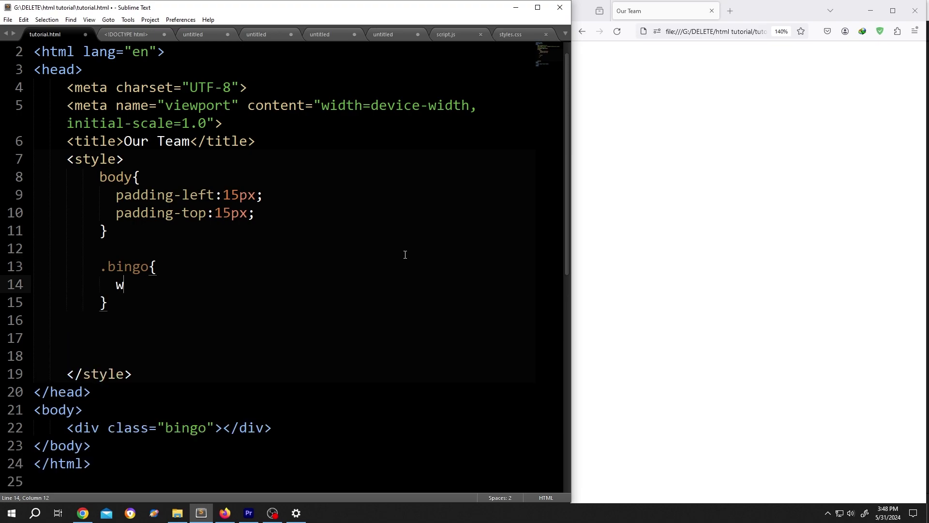
{"action": "type", "text": "width:"}
{"action": "type", "text": " 250px;"}
{"action": "key", "text": "Return"}
{"action": "type", "text": "height: "}
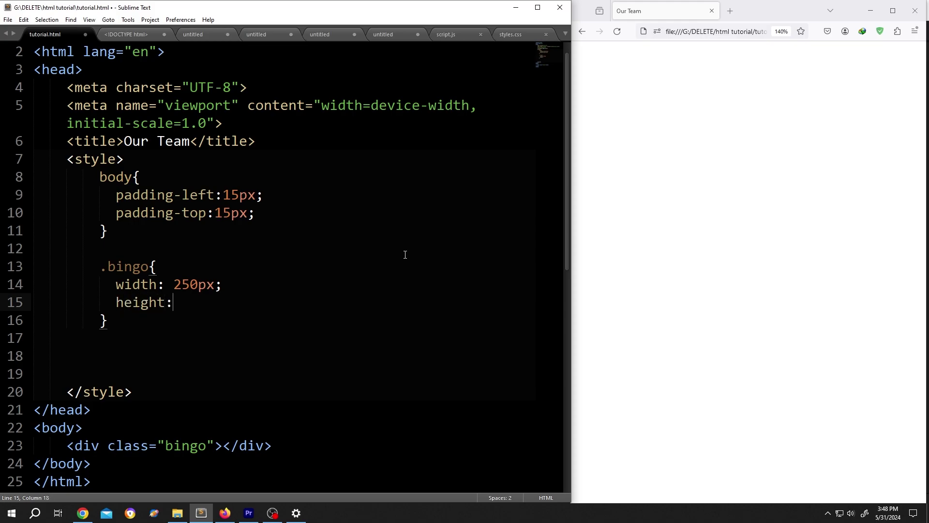
{"action": "type", "text": "300px;"}
{"action": "key", "text": "Return"}
{"action": "type", "text": "background"}
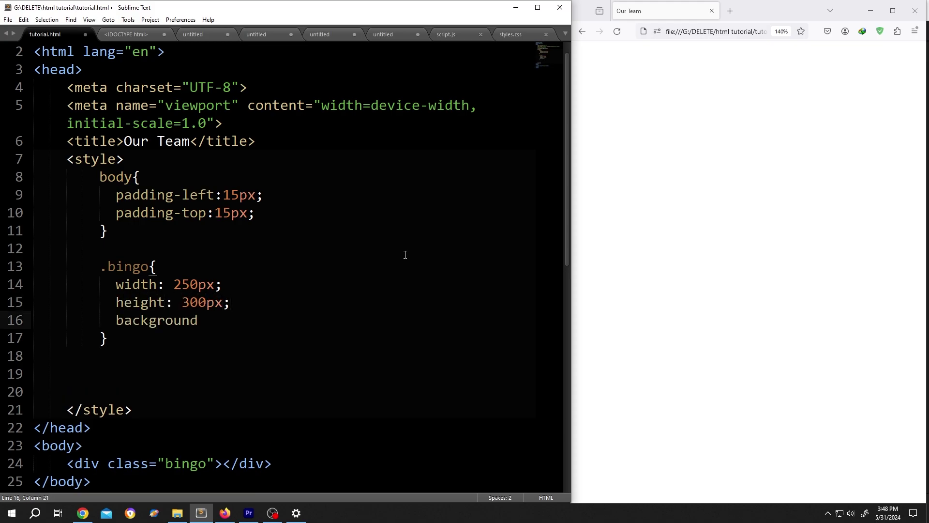
{"action": "type", "text": "-color:gray;"}
{"action": "key", "text": "ctrl+s"}
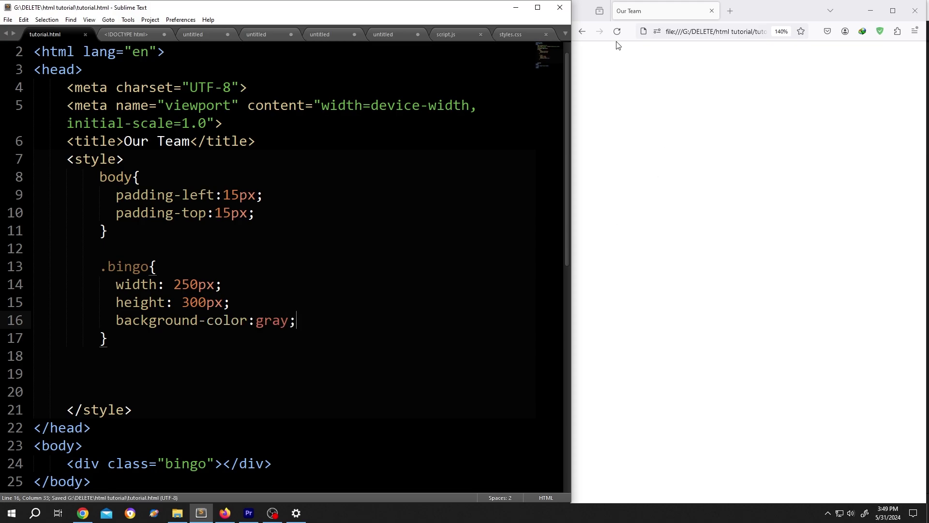
Preview the gray box, add background-image url('images/pic02.jpg') to .bingo, save and reload.
{"action": "left_click", "coordinate": [736, 201]}
{"action": "key", "text": "F5"}
{"action": "left_click", "coordinate": [367, 315]}
{"action": "key", "text": "End"}
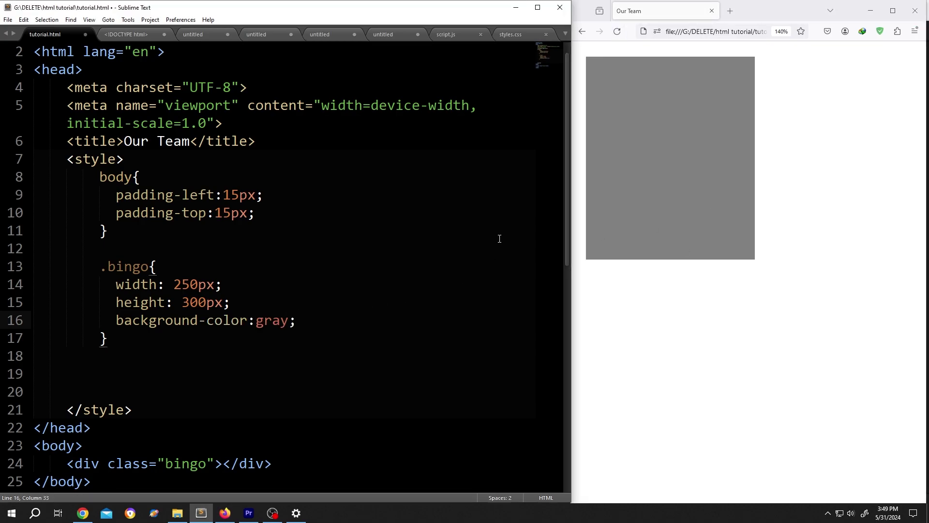
{"action": "key", "text": "Return"}
{"action": "type", "text": "backgrou"}
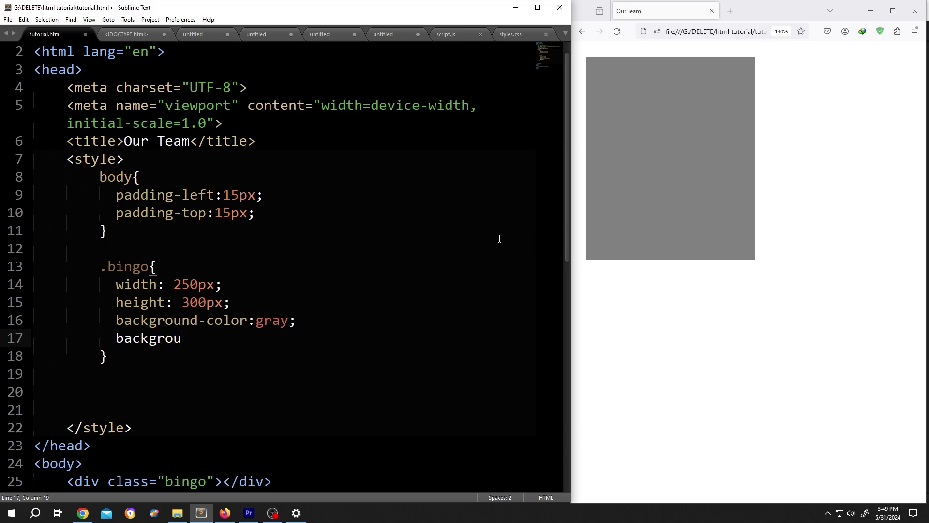
{"action": "type", "text": "nd-image"}
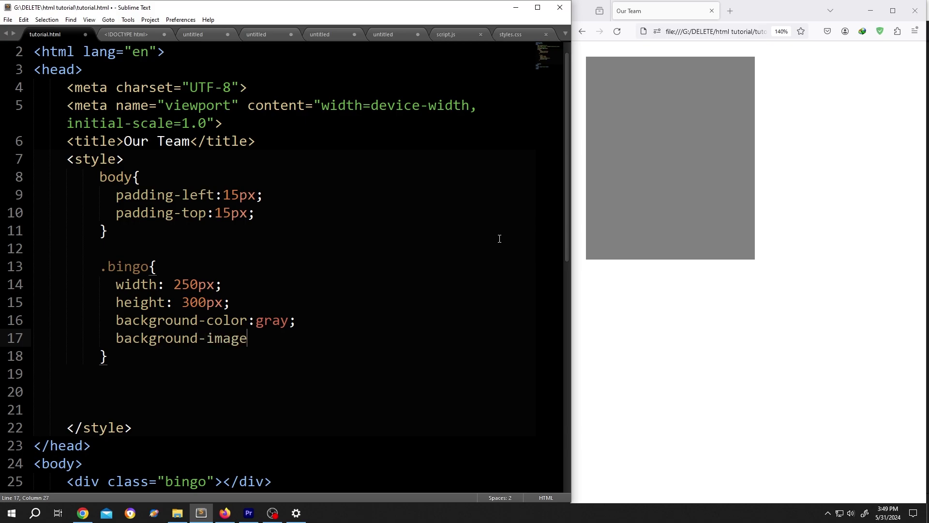
{"action": "type", "text": ":url("}
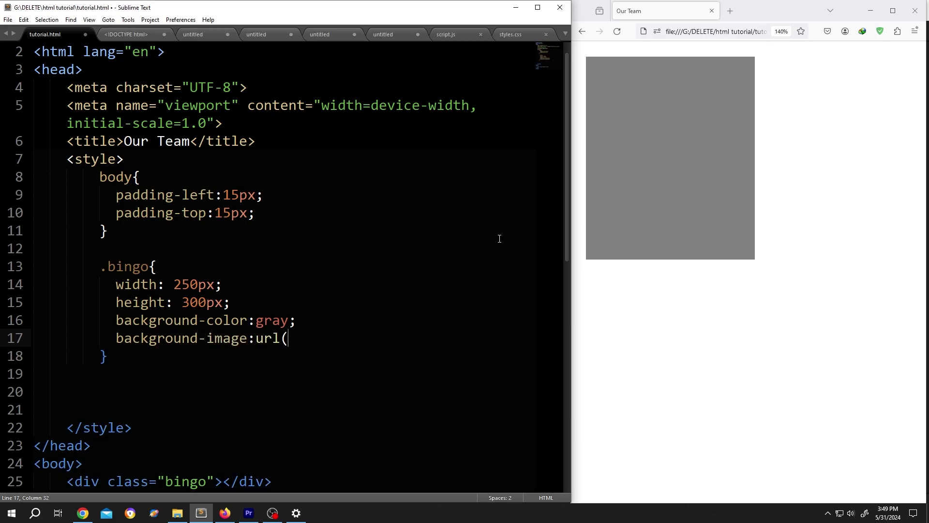
{"action": "type", "text": ");"}
{"action": "key", "text": "Left"}
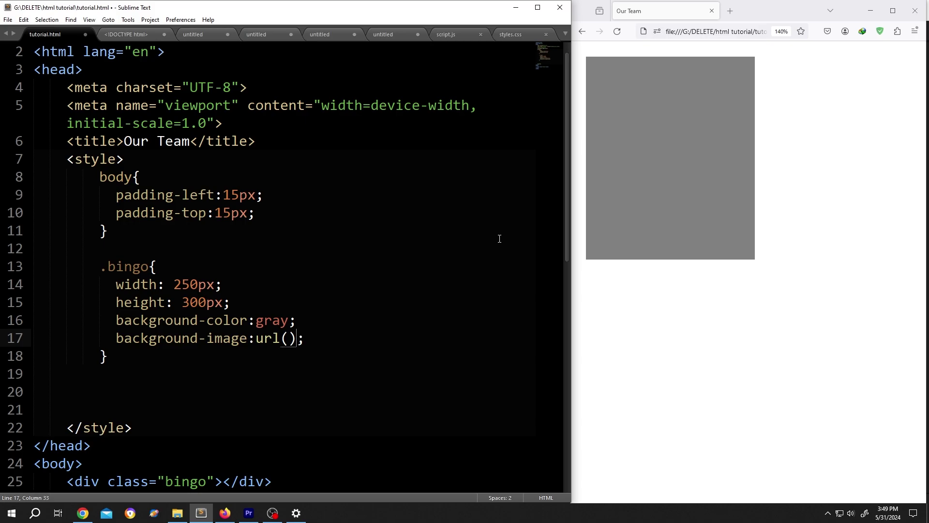
{"action": "key", "text": "Left"}
{"action": "type", "text": "'"}
{"action": "type", "text": "images"}
{"action": "type", "text": "/pic02"}
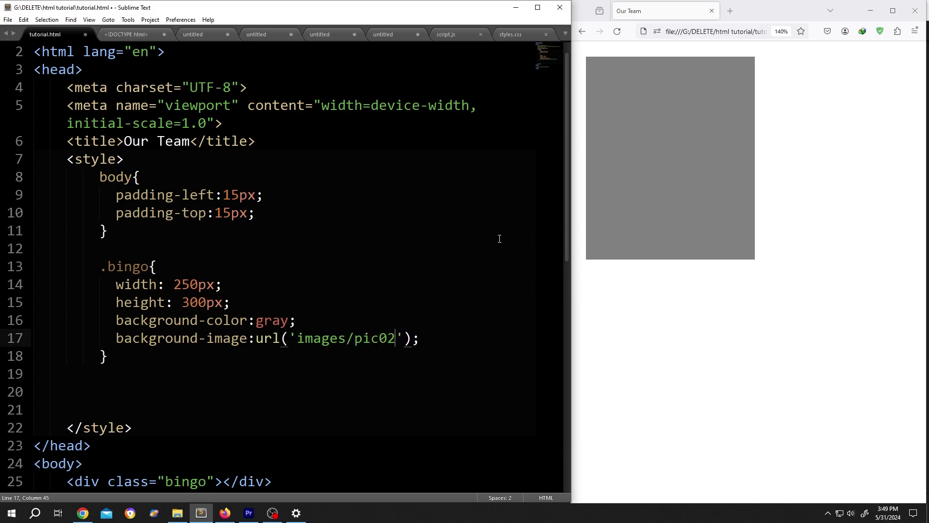
{"action": "type", "text": ".jpg"}
{"action": "key", "text": "ctrl+s"}
{"action": "left_click", "coordinate": [617, 33]}
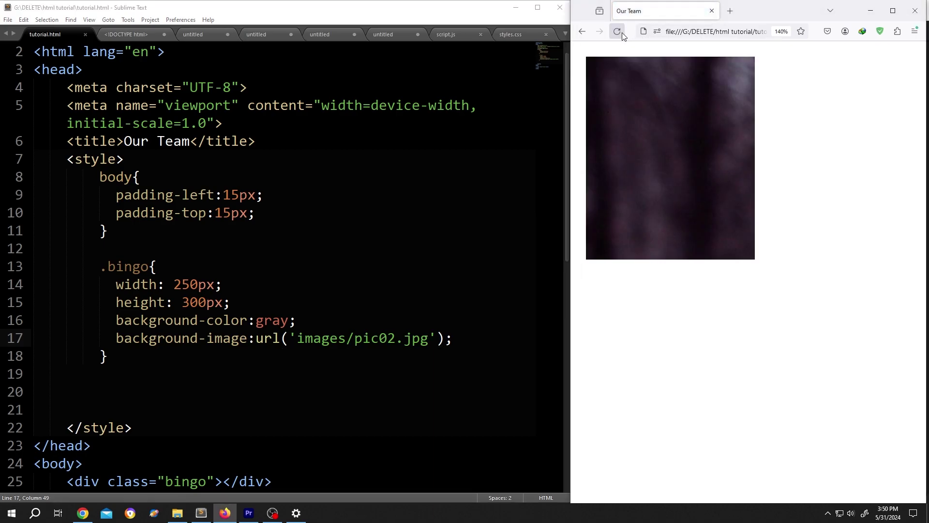
Add background-size: cover below the image line in .bingo and save.
{"action": "left_click", "coordinate": [487, 336]}
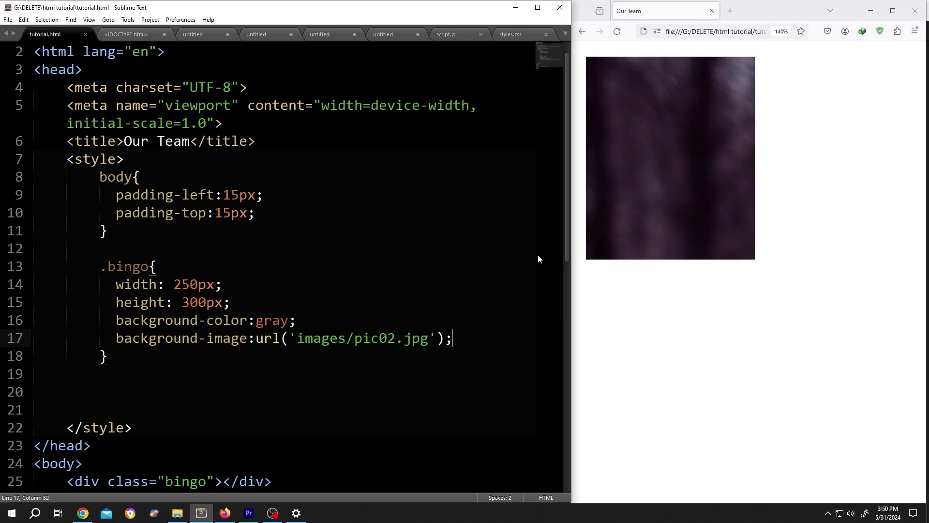
{"action": "key", "text": "Return"}
{"action": "type", "text": "backgro"}
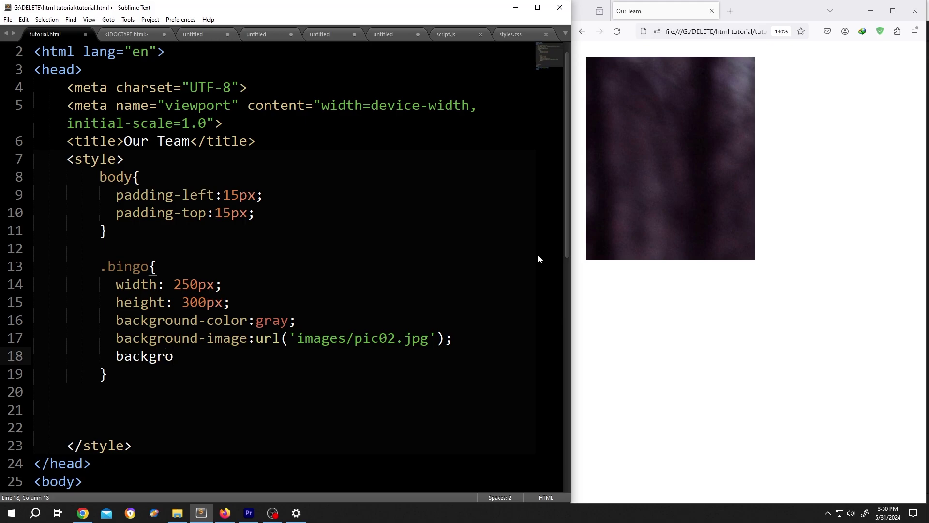
{"action": "type", "text": "und-size:"}
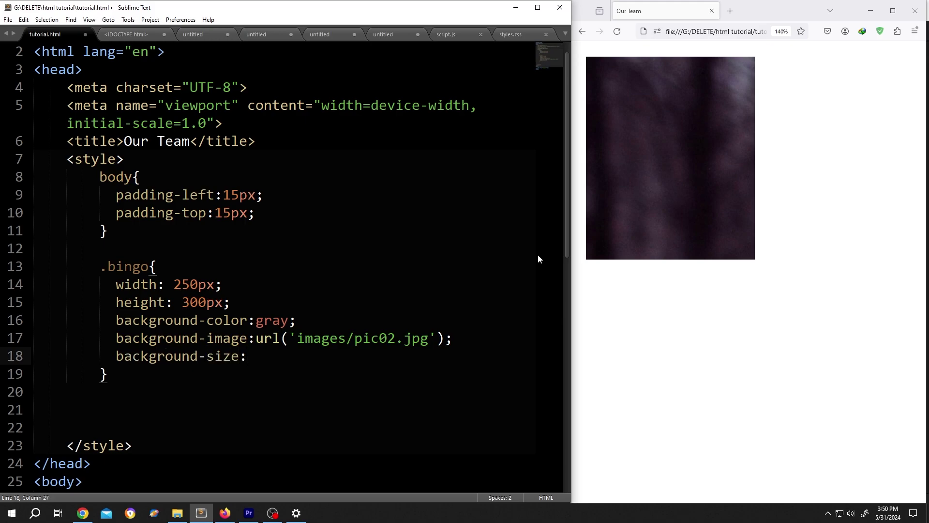
{"action": "type", "text": "cover;"}
{"action": "key", "text": "ctrl+s"}
Preview the cover sizing, replace cover with 100% 100%, save and reload Firefox.
{"action": "left_click", "coordinate": [618, 31]}
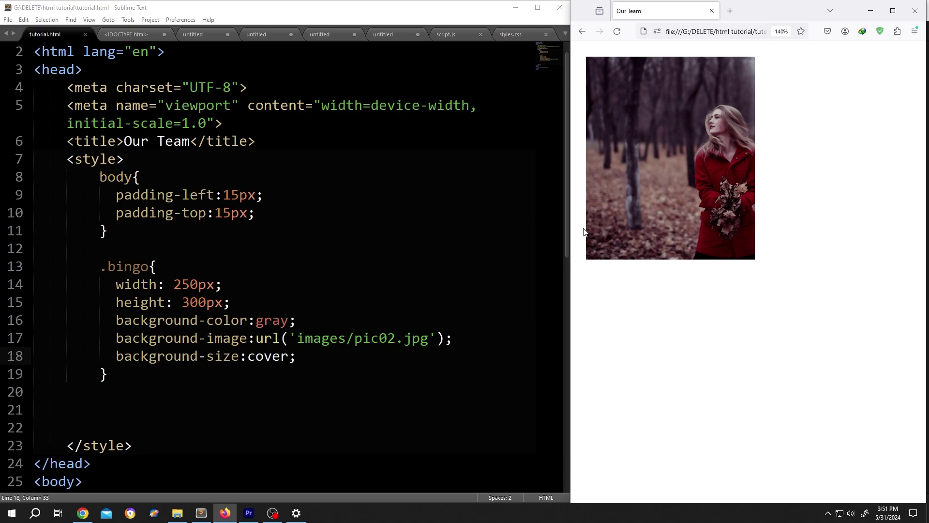
{"action": "double_click", "coordinate": [269, 356]}
{"action": "type", "text": "100"}
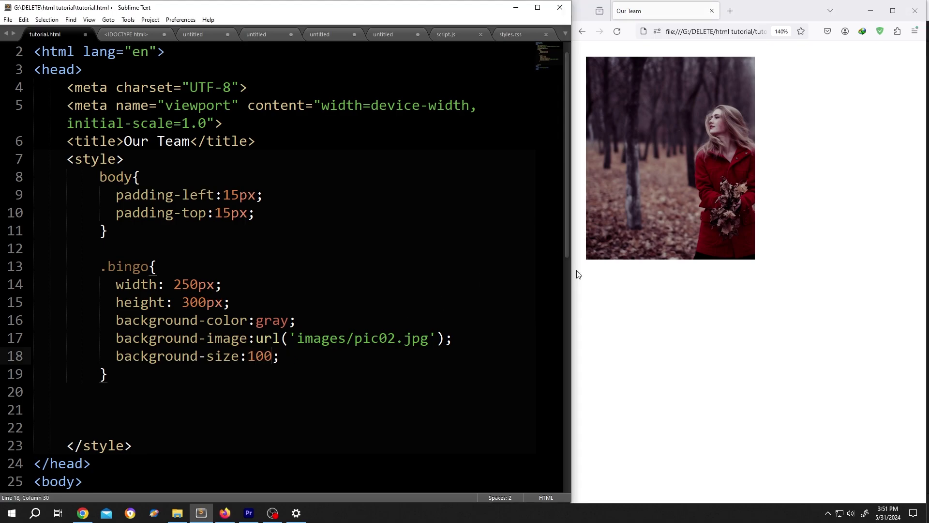
{"action": "type", "text": "% 100"}
{"action": "type", "text": "%"}
{"action": "key", "text": "ctrl+s"}
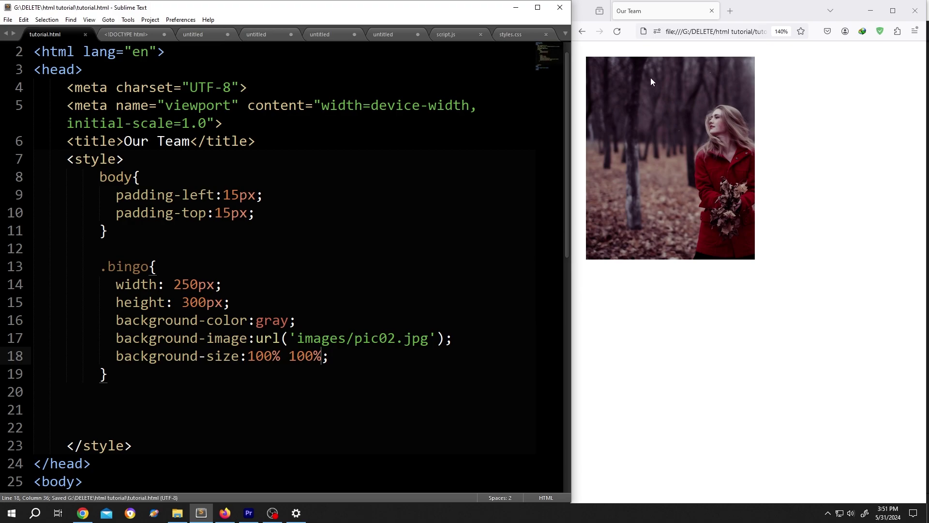
{"action": "left_click", "coordinate": [619, 34]}
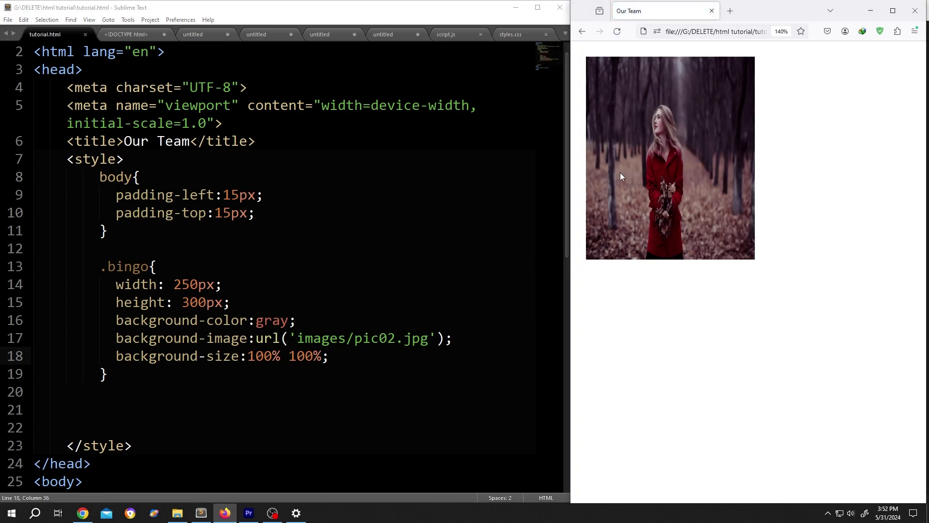